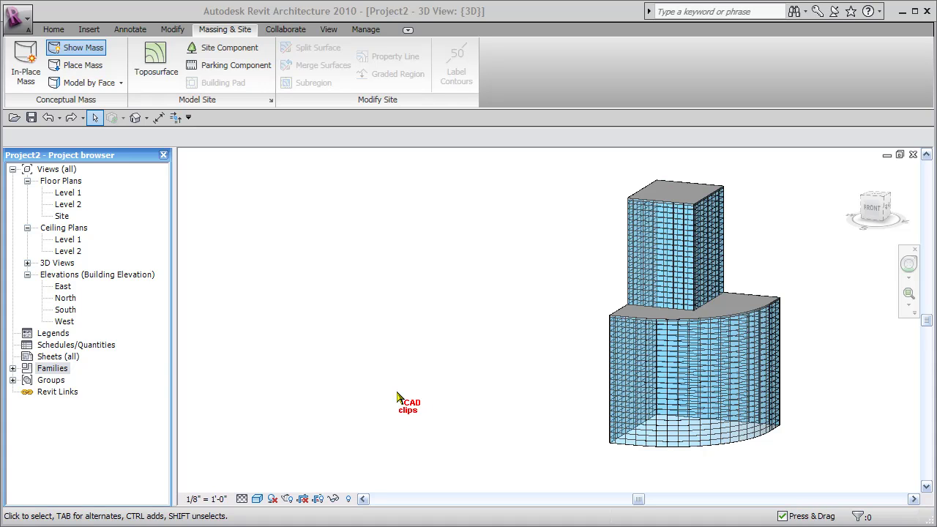
Step: Place an instance of the PARAMETRIC-BUILDING-MASS-1 family on the Level 1 work plane beside the existing glazed tower
left_click(12, 369)
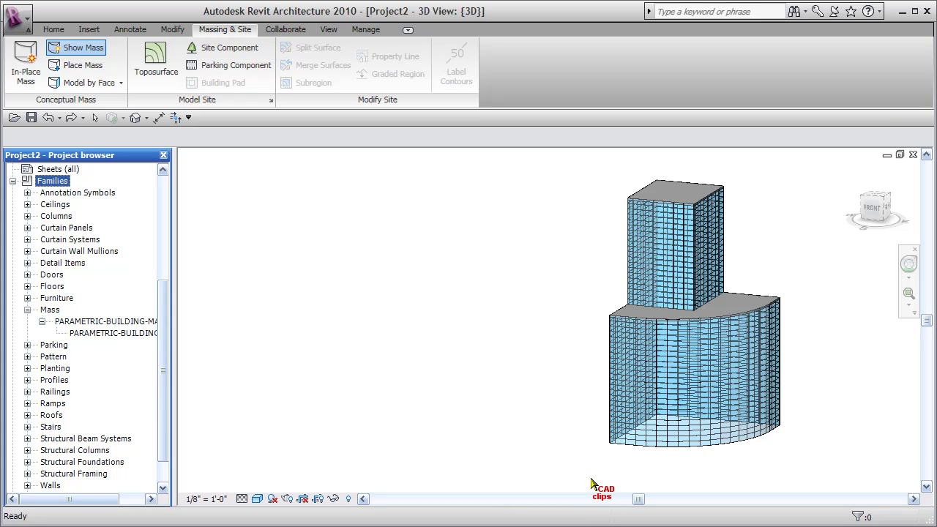
left_click(179, 333)
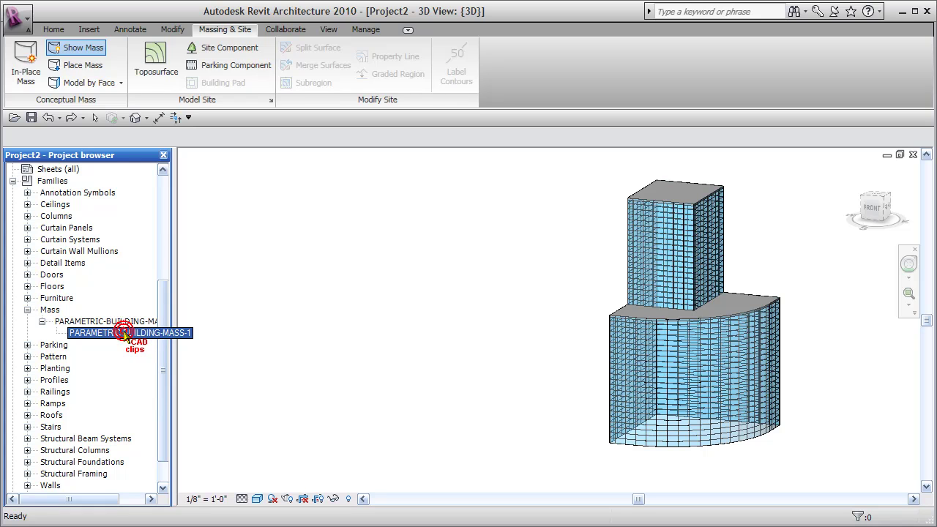
left_click_drag(371, 385, 366, 377)
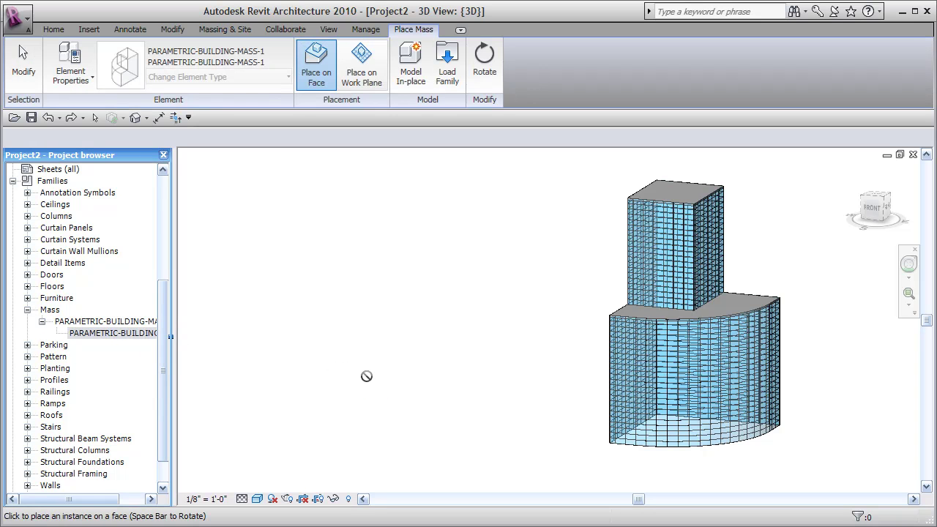
left_click(360, 65)
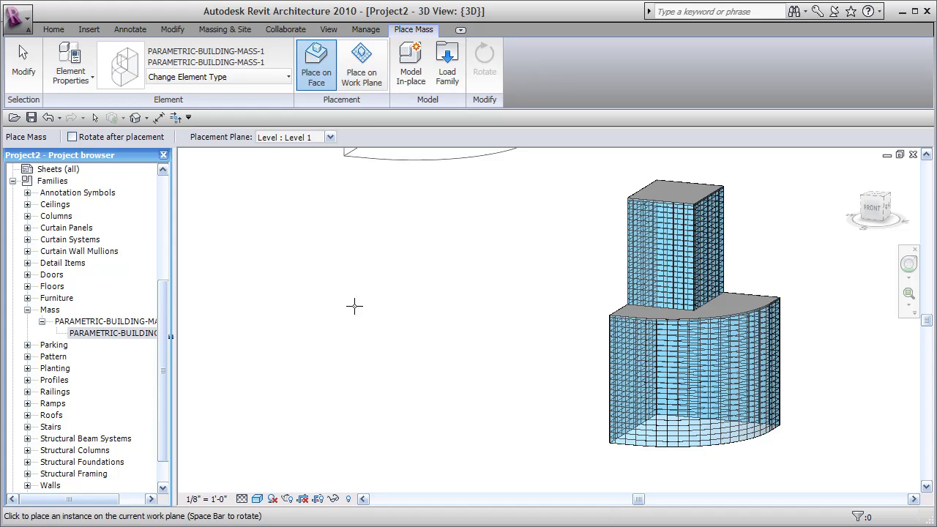
left_click(388, 406)
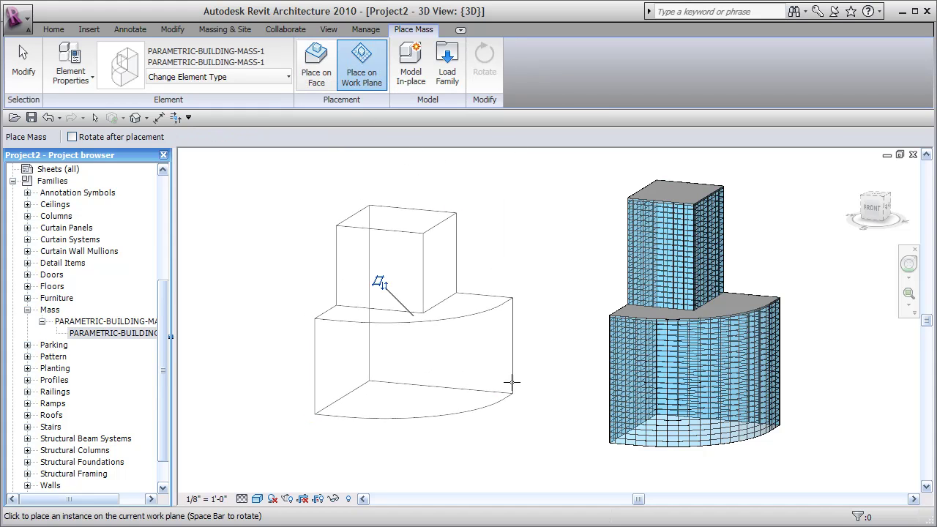
key("Escape")
key("Escape")
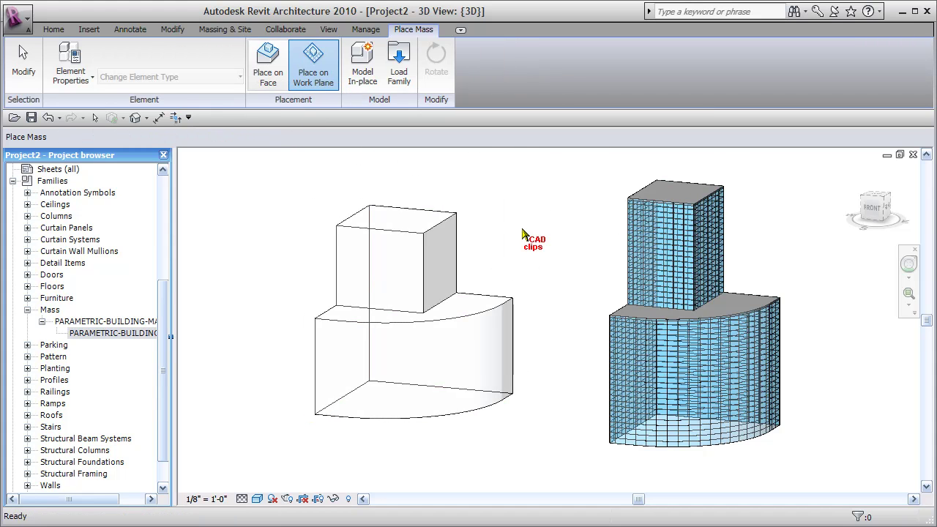
Step: Review the instance dimension parameters of the newly placed mass without changing them
left_click(445, 222)
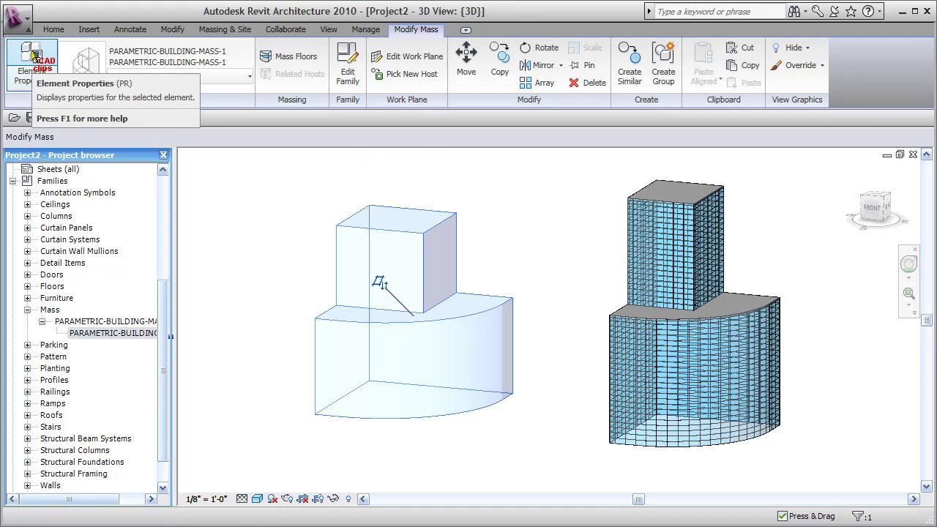
left_click(34, 58)
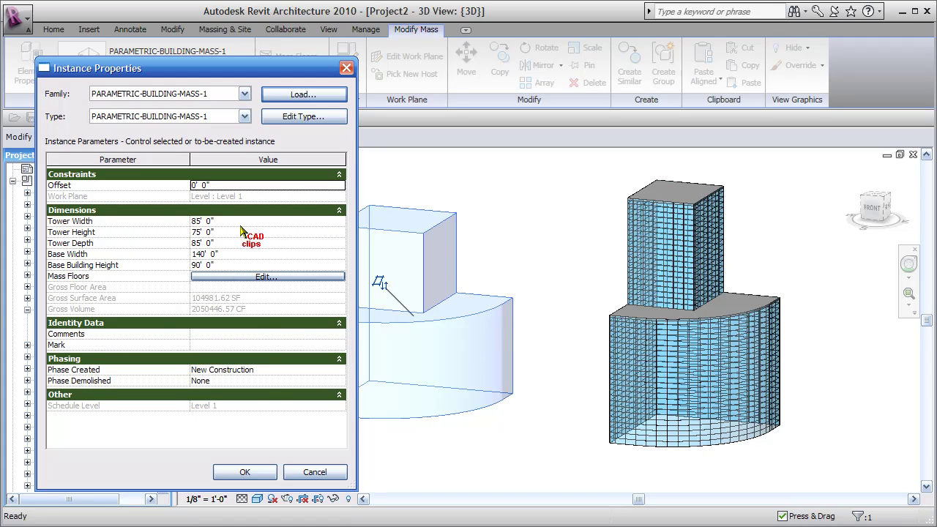
left_click(311, 470)
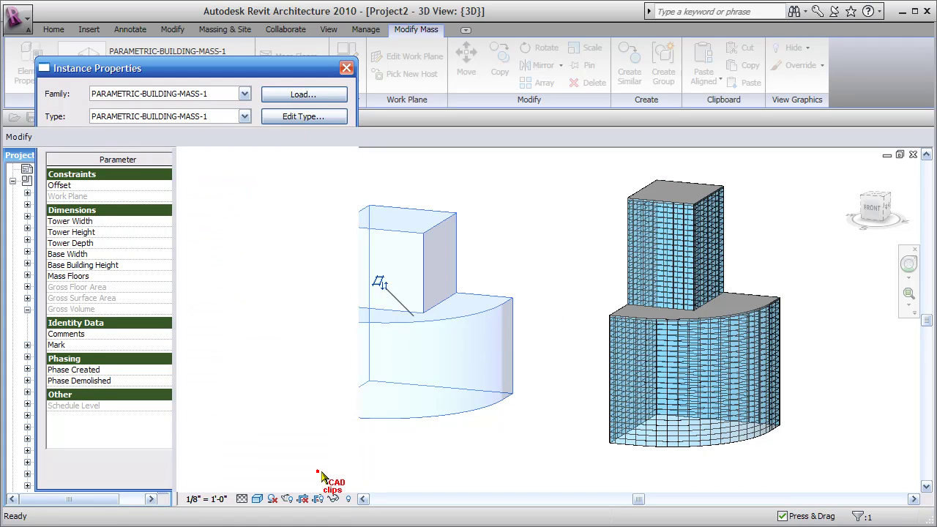
left_click(538, 226)
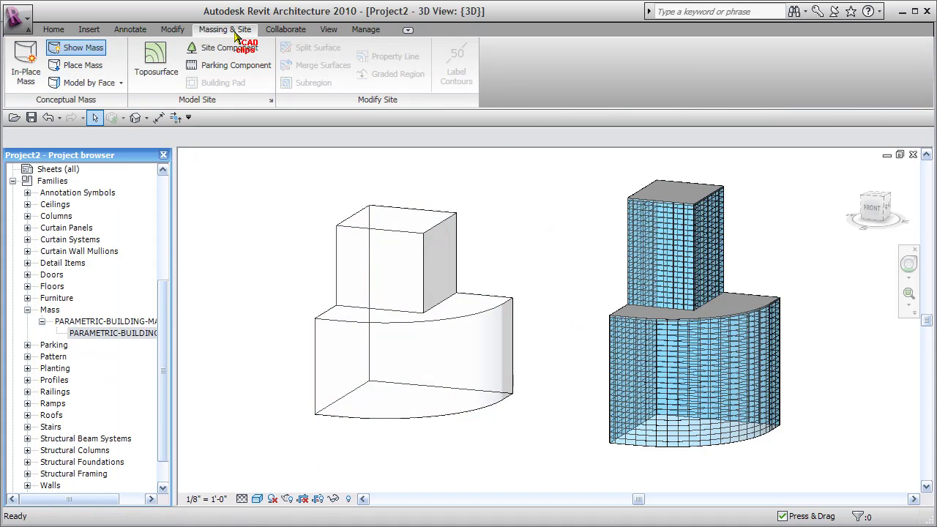
Step: Create roofs by face on the new mass's tower and base tops using Steel Truss - Insulation on Metal Deck - EPDM
left_click(120, 83)
left_click(85, 108)
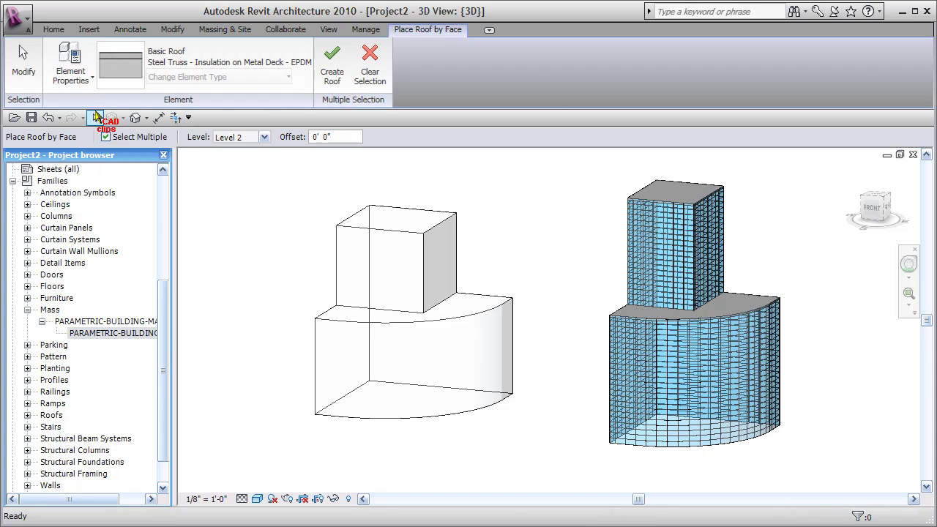
left_click(286, 76)
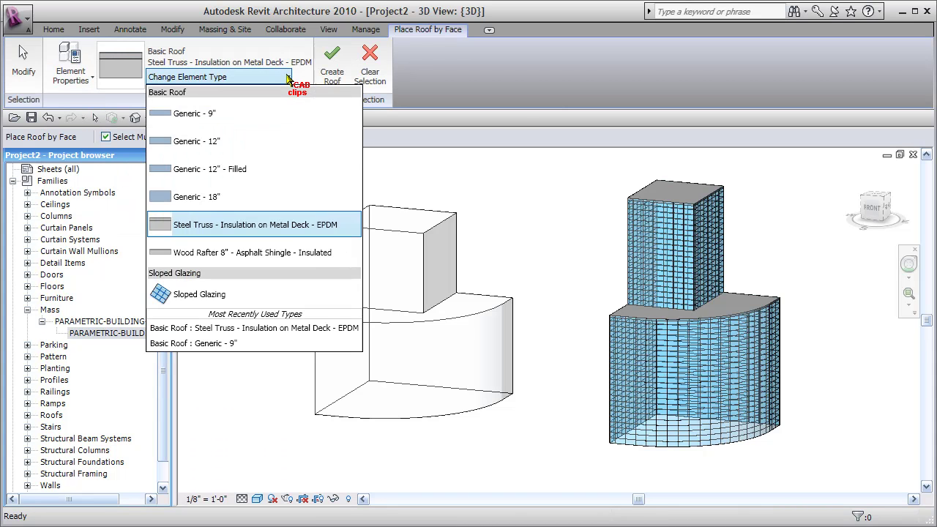
left_click(218, 217)
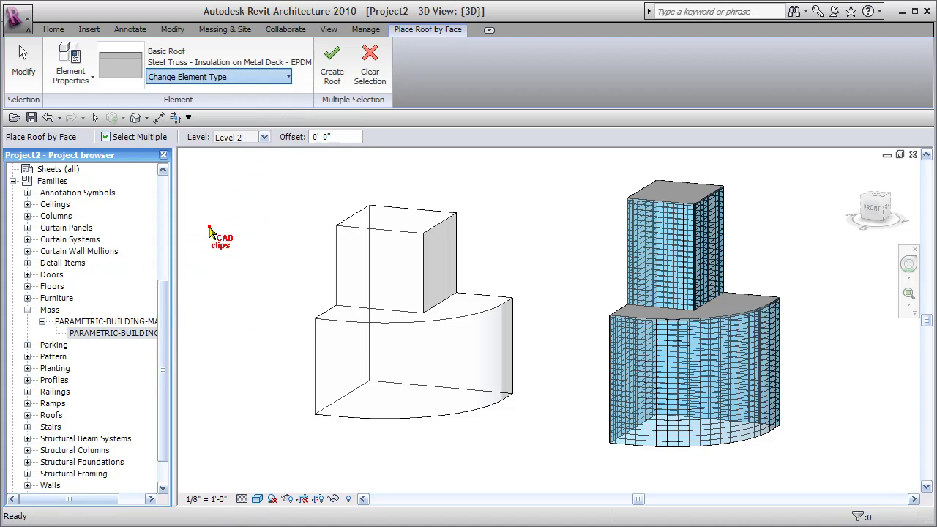
left_click(433, 216)
left_click(486, 298)
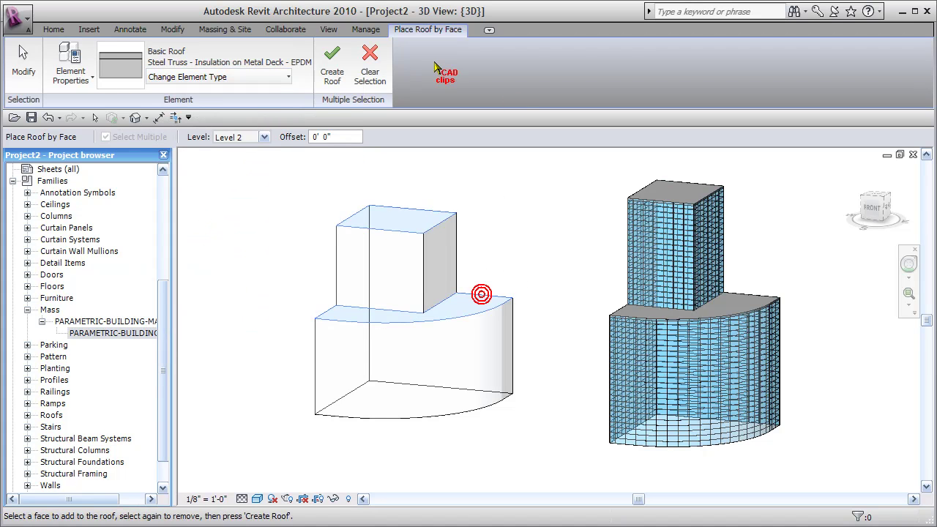
left_click(332, 62)
Step: Create an 8' x 12' curtain system by face on the side faces of the new mass's tower and base
mouse_move(561, 273)
middle_mouse_down()
mouse_move(549, 298)
mouse_move(546, 249)
mouse_move(518, 260)
mouse_move(539, 266)
mouse_move(521, 243)
middle_mouse_up()
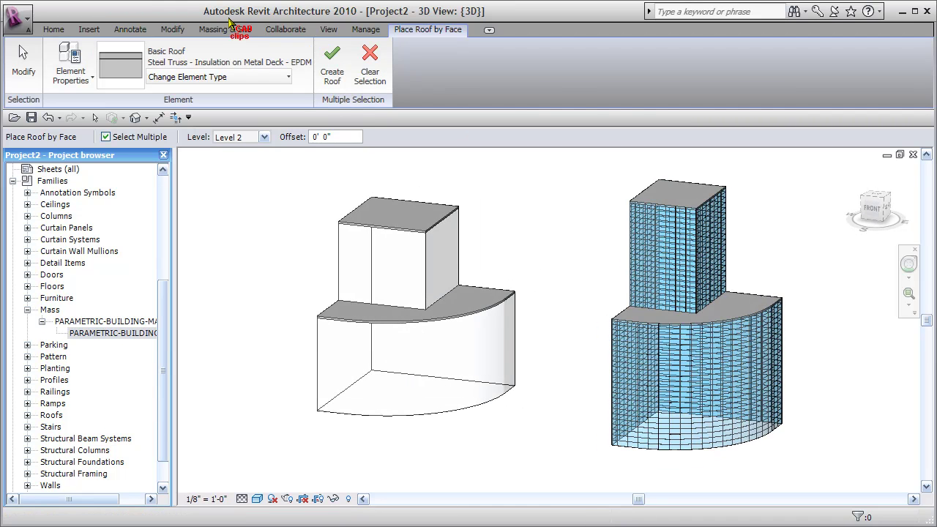
left_click(227, 30)
left_click(121, 82)
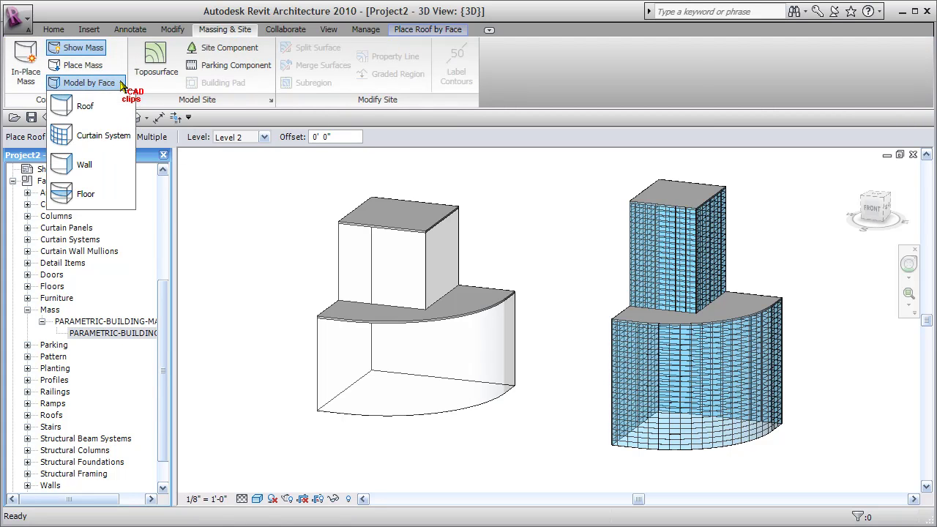
left_click(107, 140)
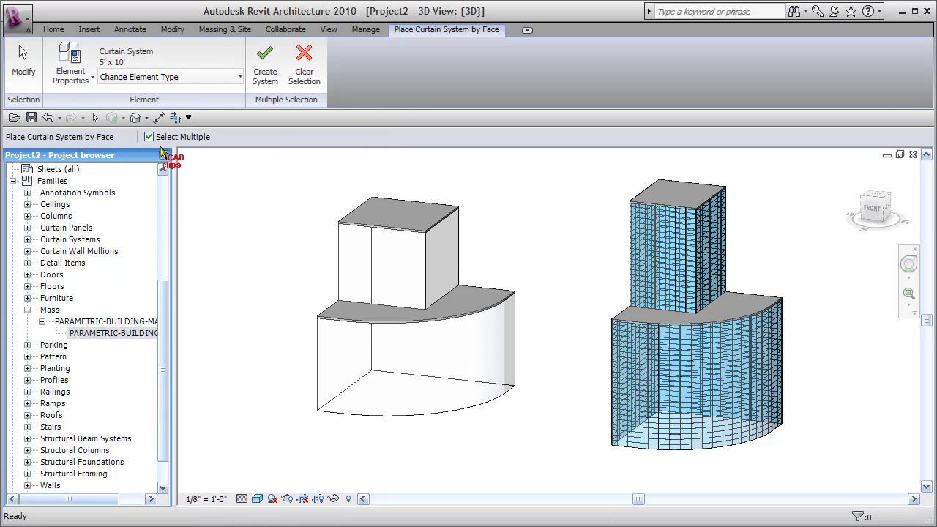
left_click(240, 76)
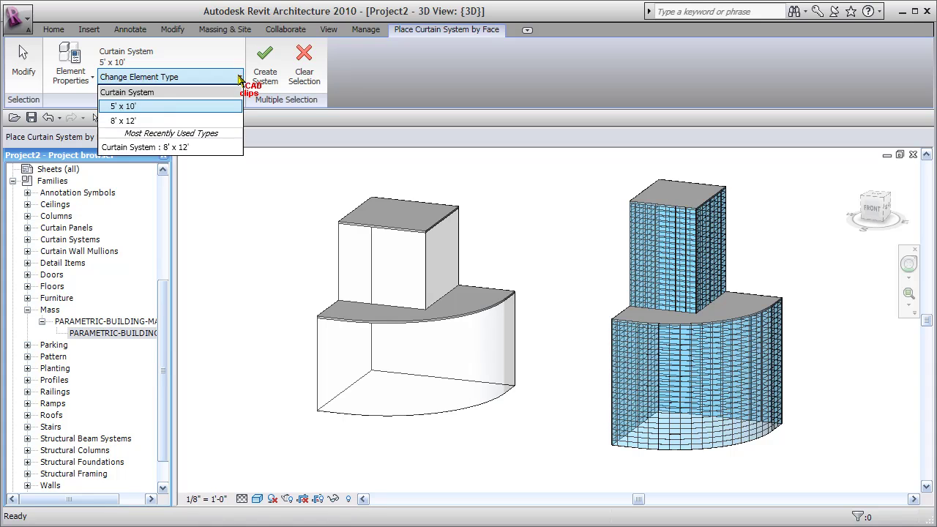
left_click(119, 122)
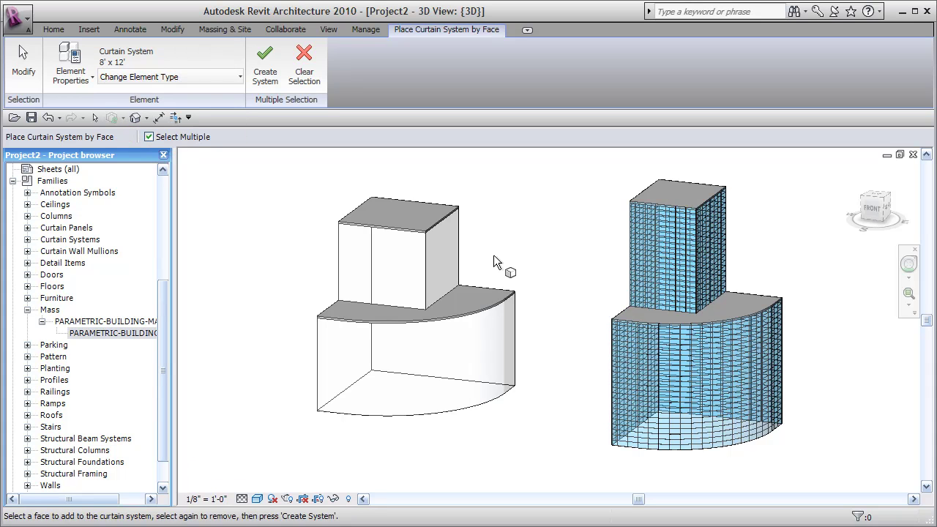
left_click(342, 262)
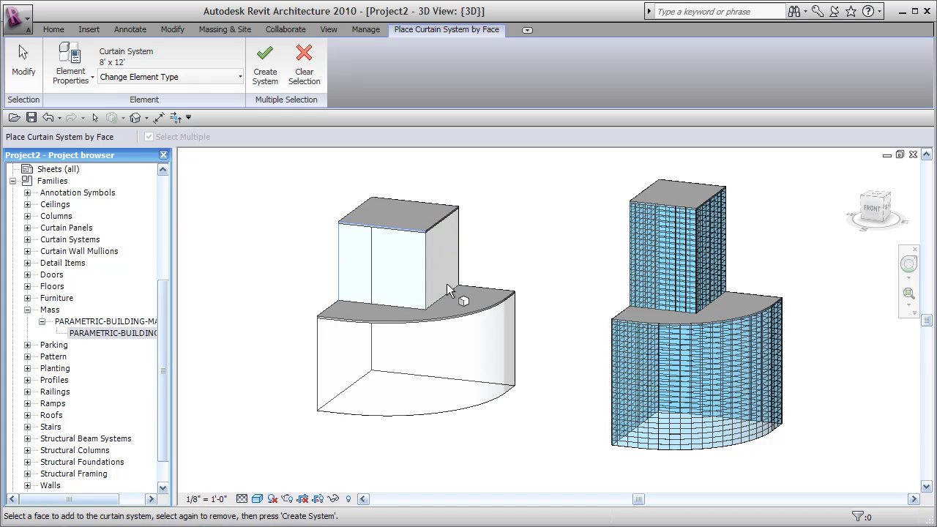
left_click(456, 268)
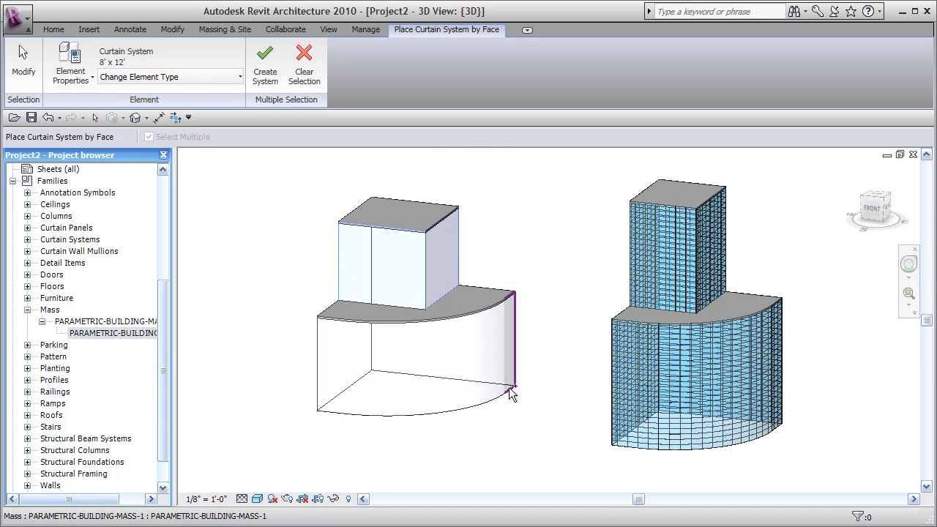
left_click(484, 410)
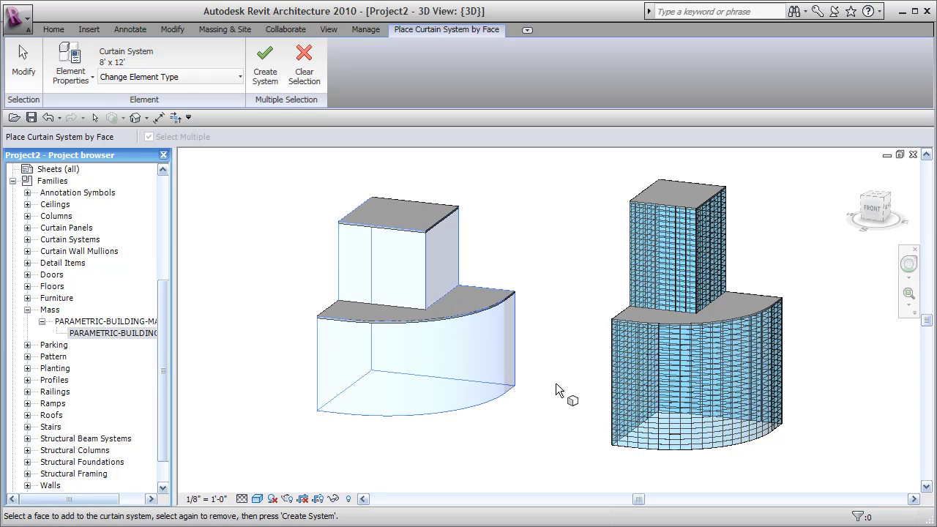
left_click(267, 64)
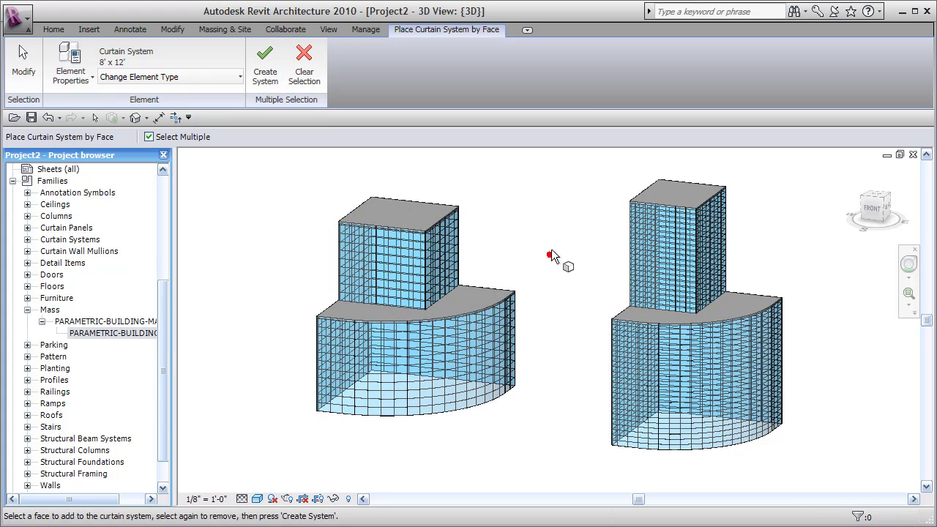
key("Escape")
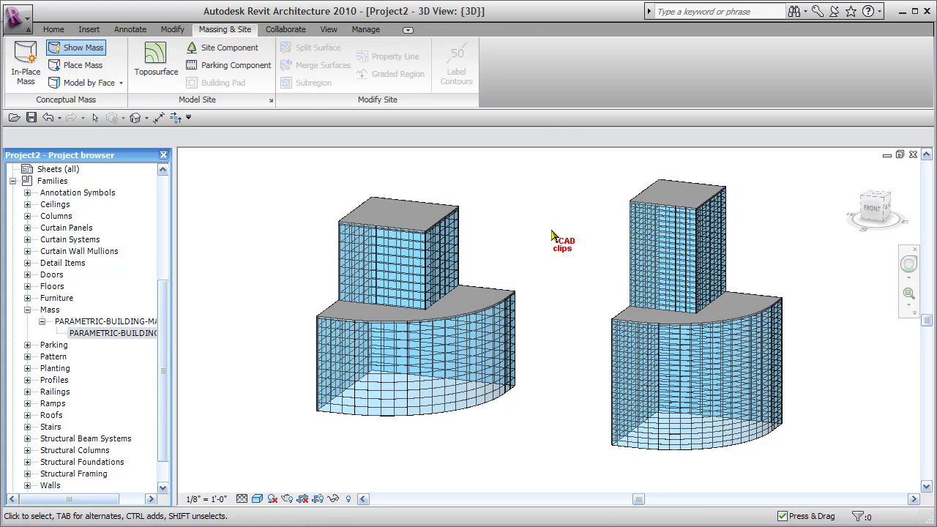
Step: In the new mass's instance properties, set Tower Width to 75', Tower Height to 120' and Tower Depth to 50'
left_click(428, 422)
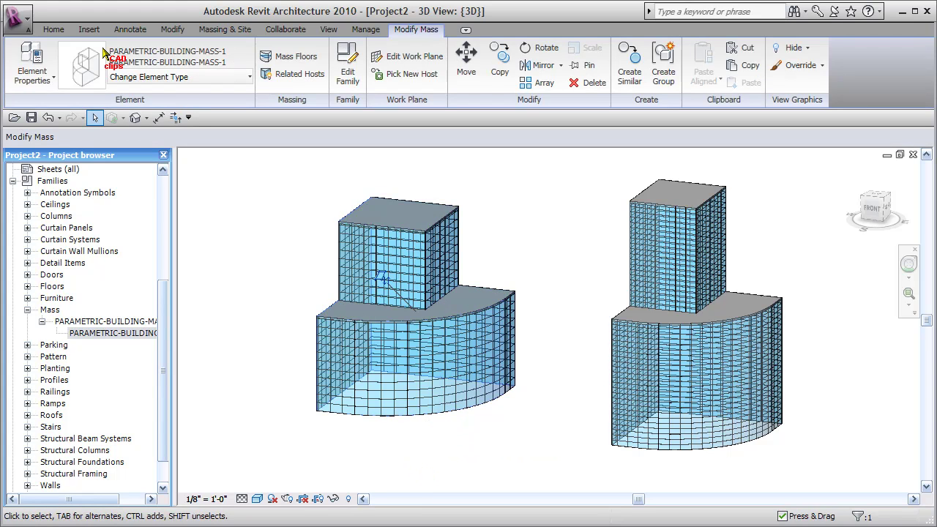
left_click(35, 66)
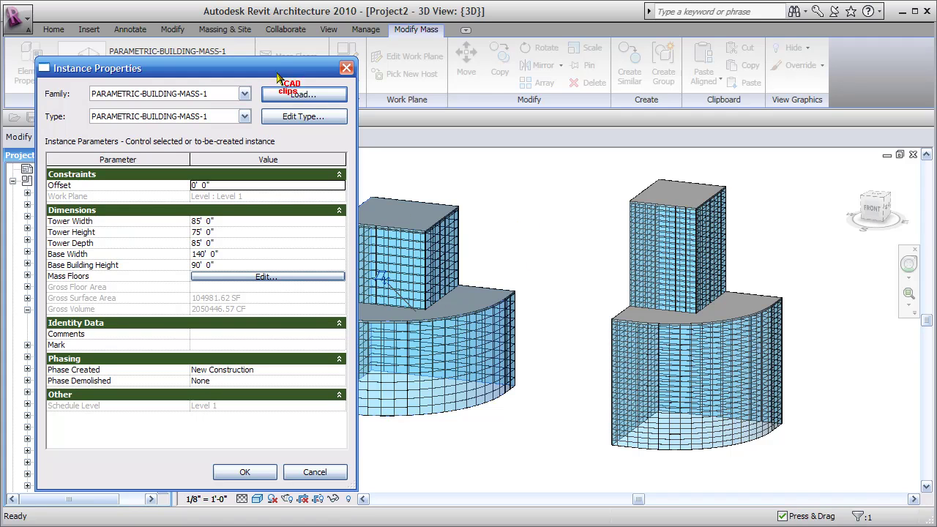
left_click_drag(279, 69, 231, 74)
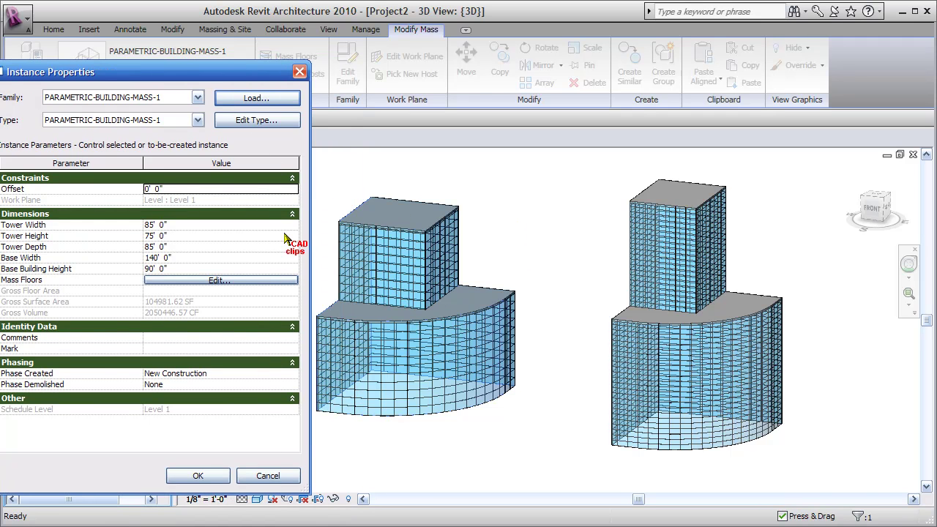
left_click(213, 225)
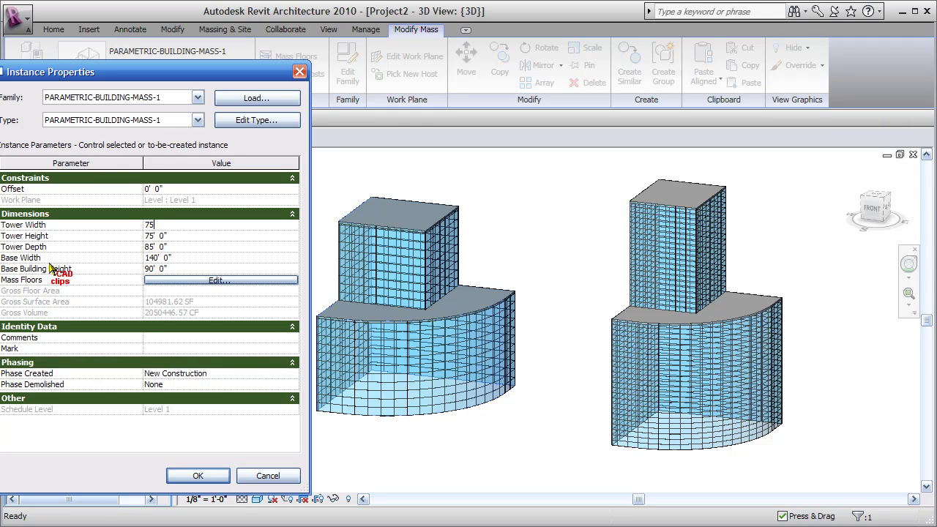
type("75")
left_click(180, 236)
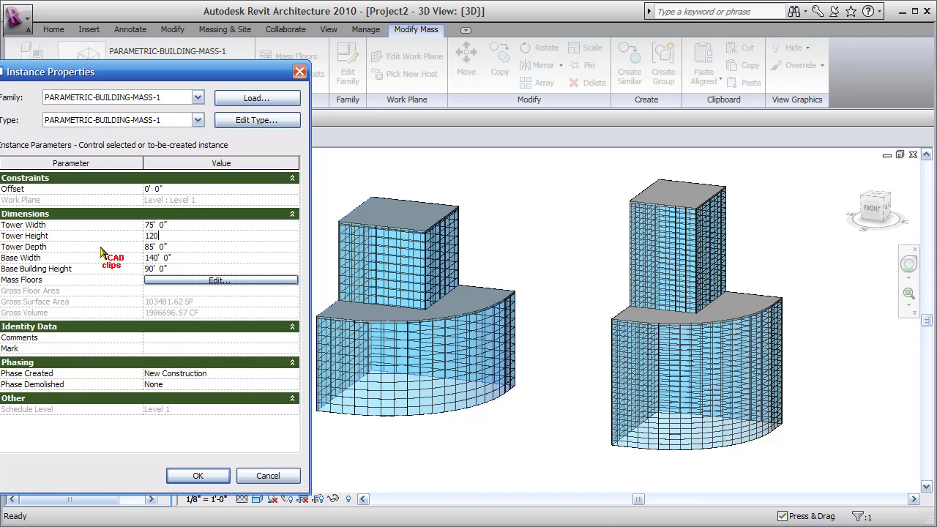
left_click(178, 249)
type("50")
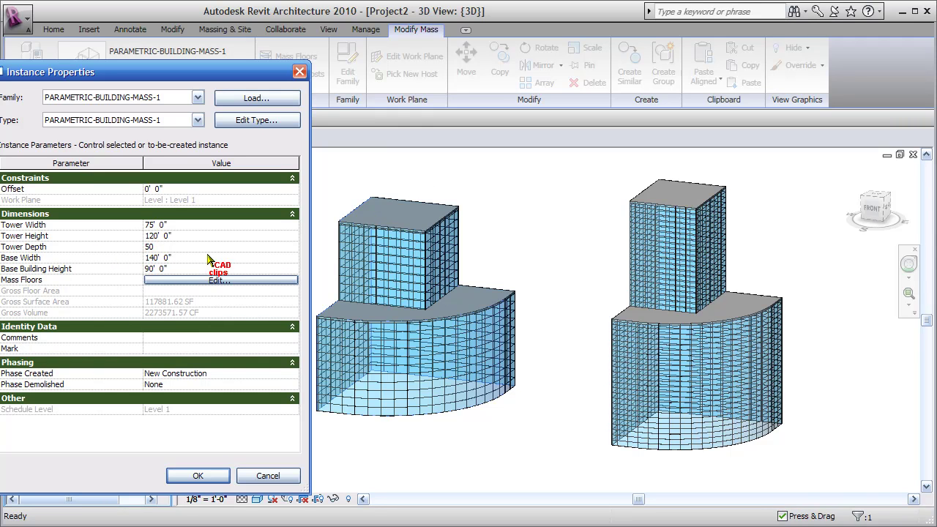
Step: Set the mass's Base Width to 180' and Base Building Height to 50', and apply the new dimensions
left_click(182, 257)
left_click(205, 278)
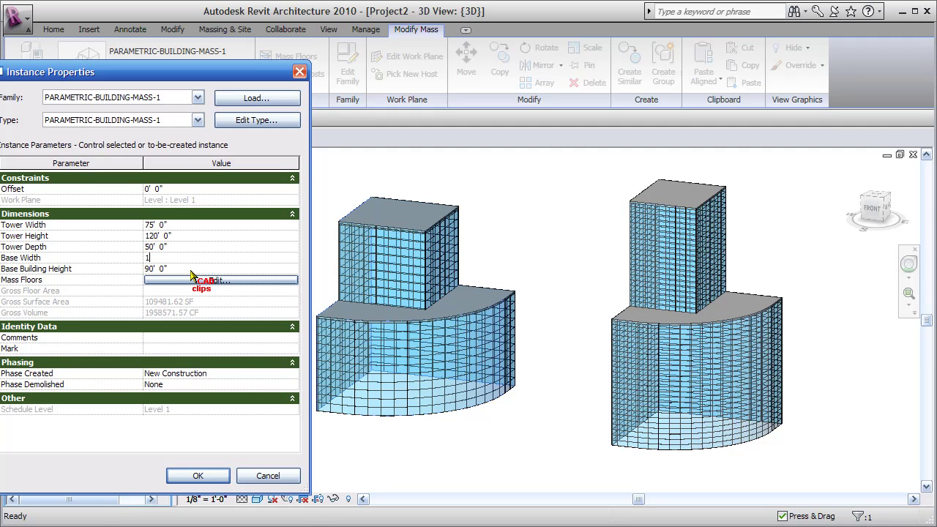
left_click(190, 270)
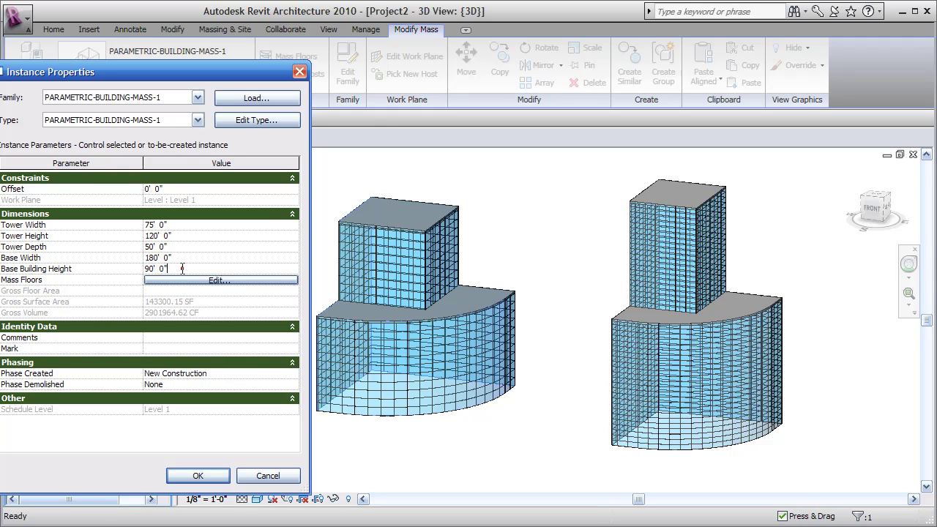
left_click_drag(186, 268, 93, 271)
type("50")
left_click(211, 477)
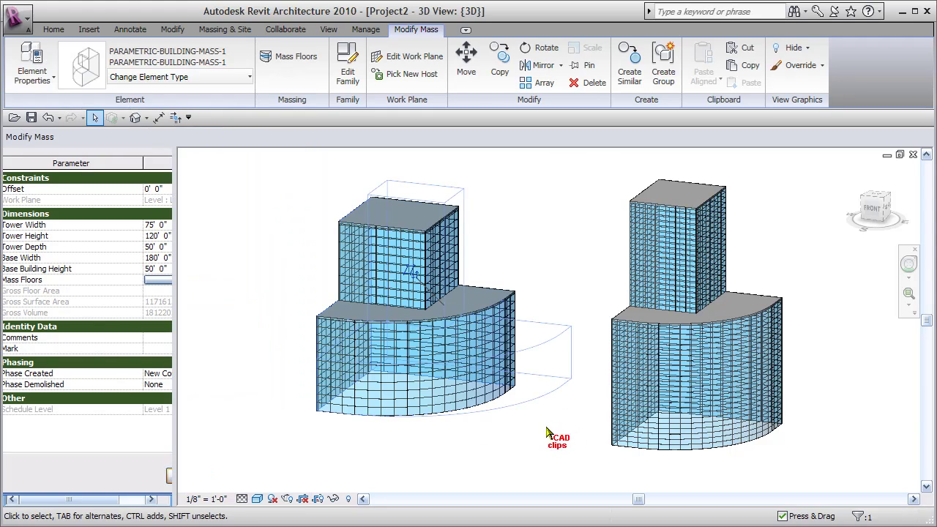
left_click(574, 243)
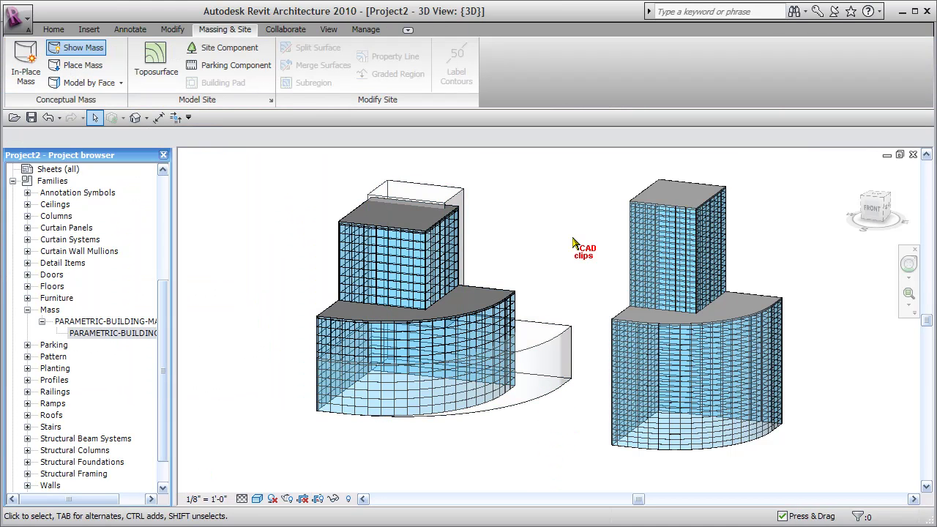
mouse_move(540, 455)
middle_mouse_down("shift")
mouse_move(387, 430)
mouse_move(571, 446)
mouse_move(534, 458)
mouse_move(548, 466)
mouse_move(563, 420)
middle_mouse_up("shift")
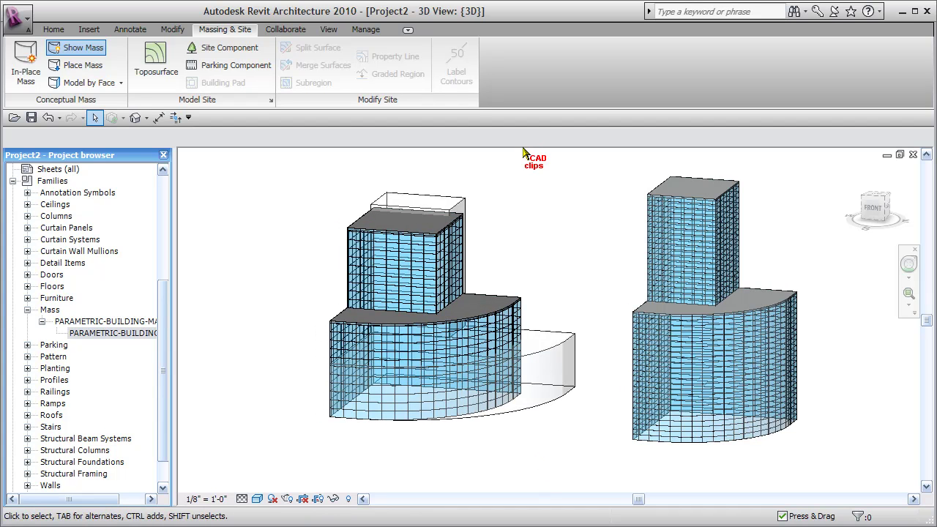
Step: Update the resized mass's roofs and its 8' x 12' curtain system to the mass's changed faces
left_click(356, 218)
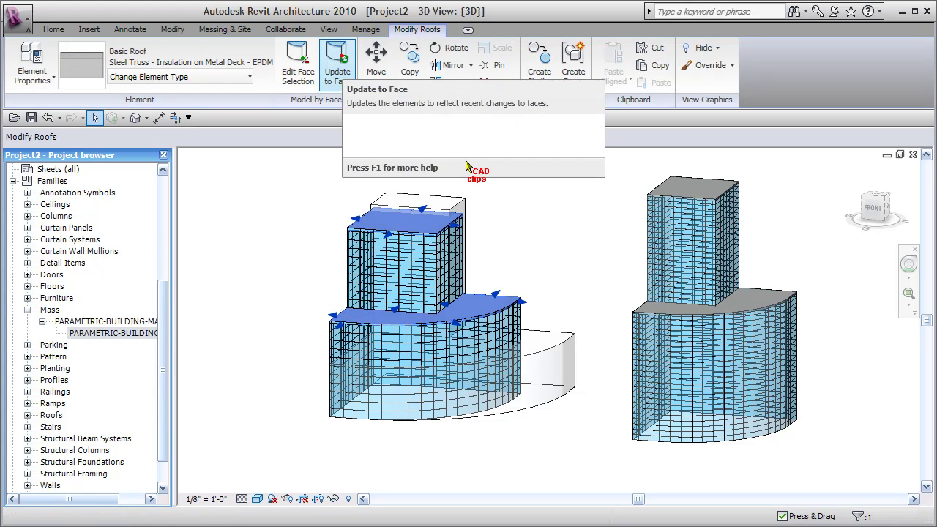
left_click(551, 213)
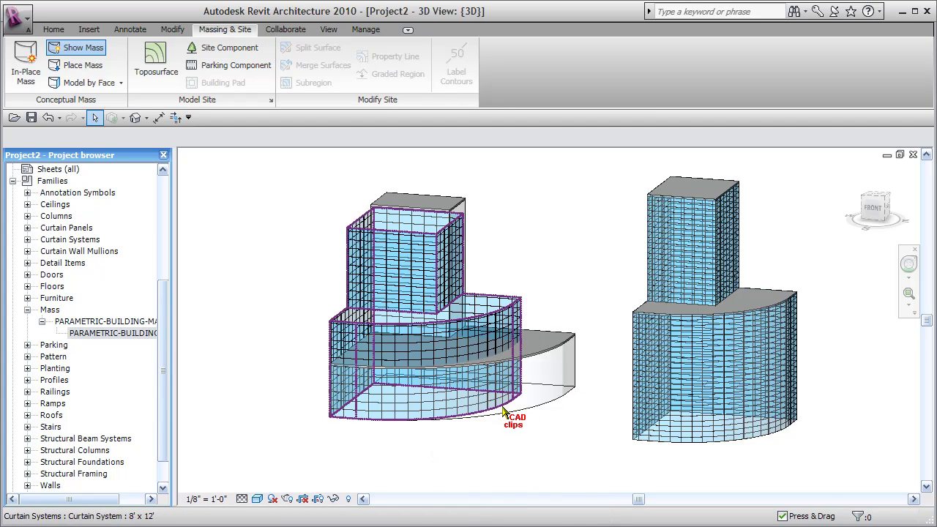
left_click(504, 415)
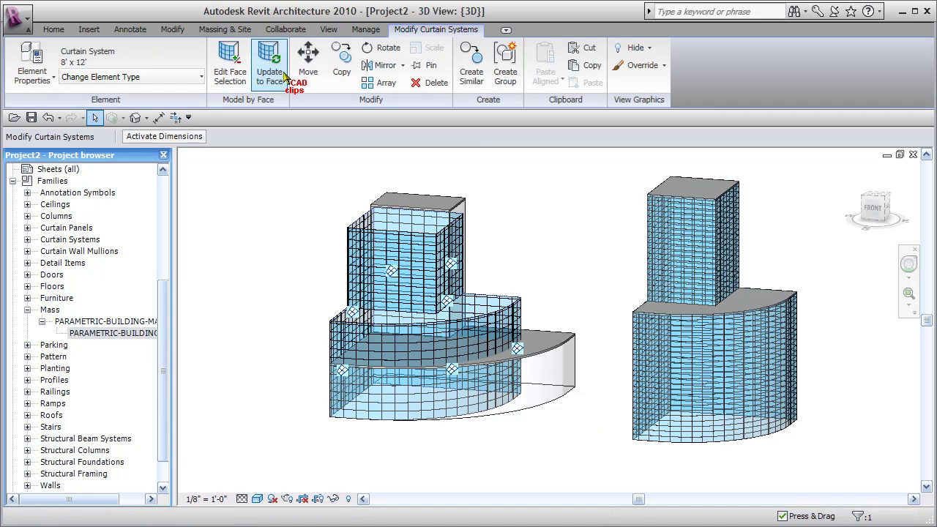
left_click(283, 75)
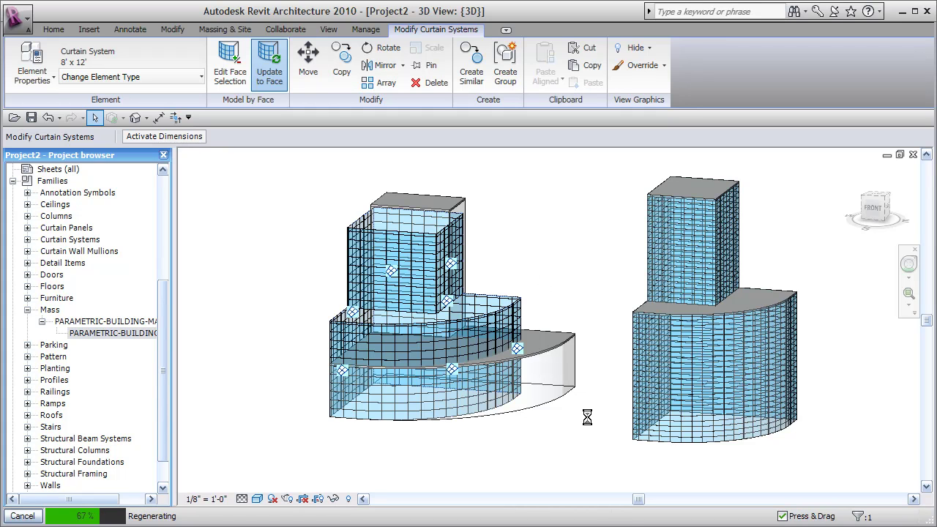
left_click(548, 465)
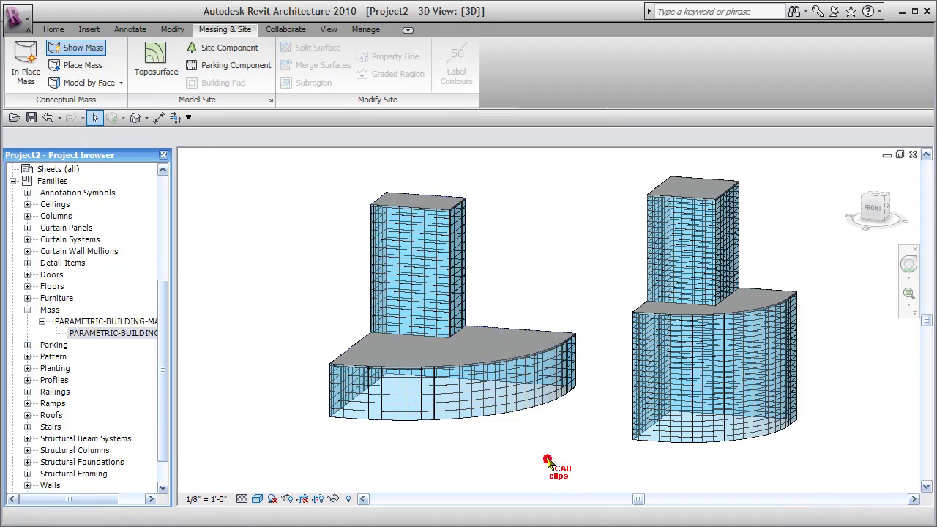
mouse_move(549, 465)
middle_mouse_down()
mouse_move(517, 468)
mouse_move(499, 418)
middle_mouse_up()
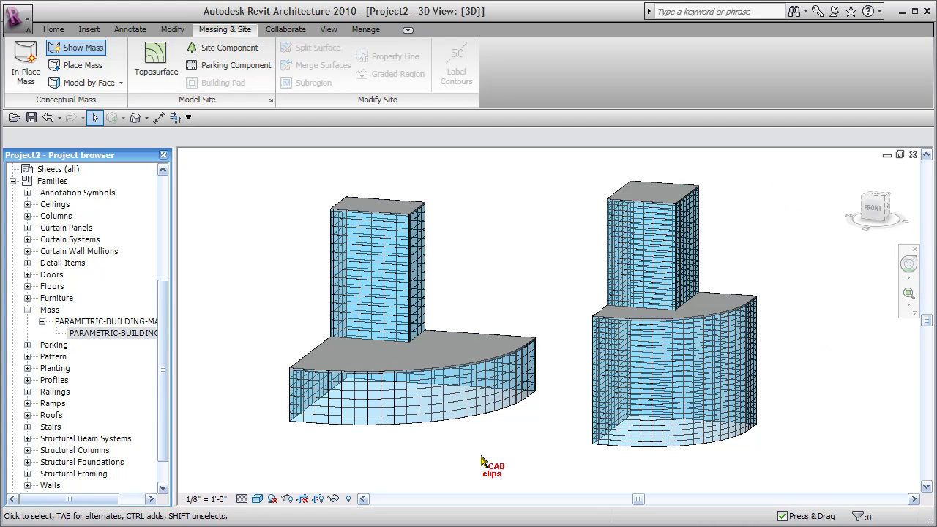
middle_click_drag(541, 458, 508, 464)
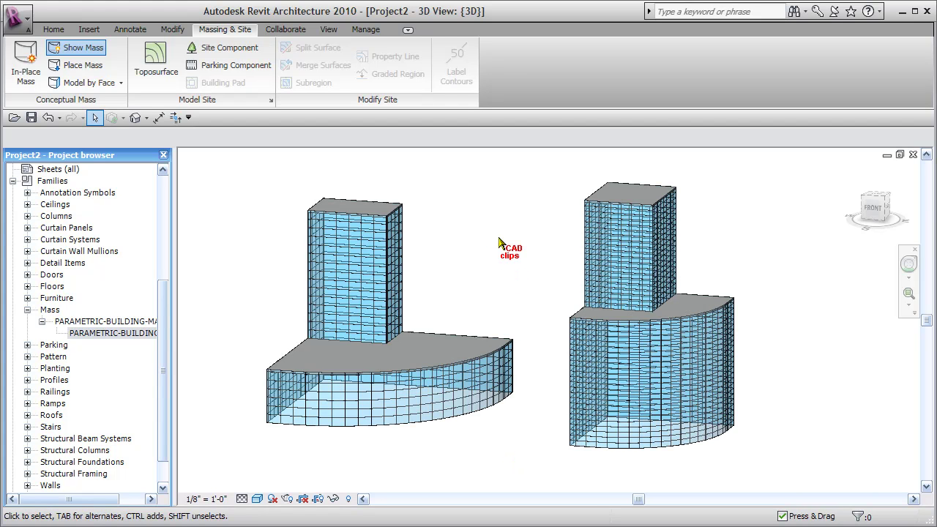